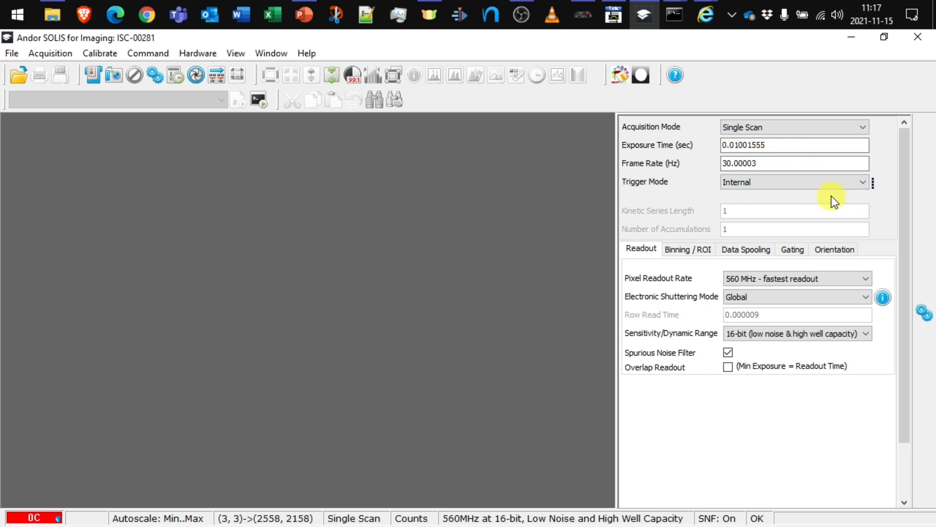
Keep the gate at 0 ms delay and 1 ms width, enable Output A, then check the Binning / ROI settings.
left_click(745, 127)
left_click(791, 250)
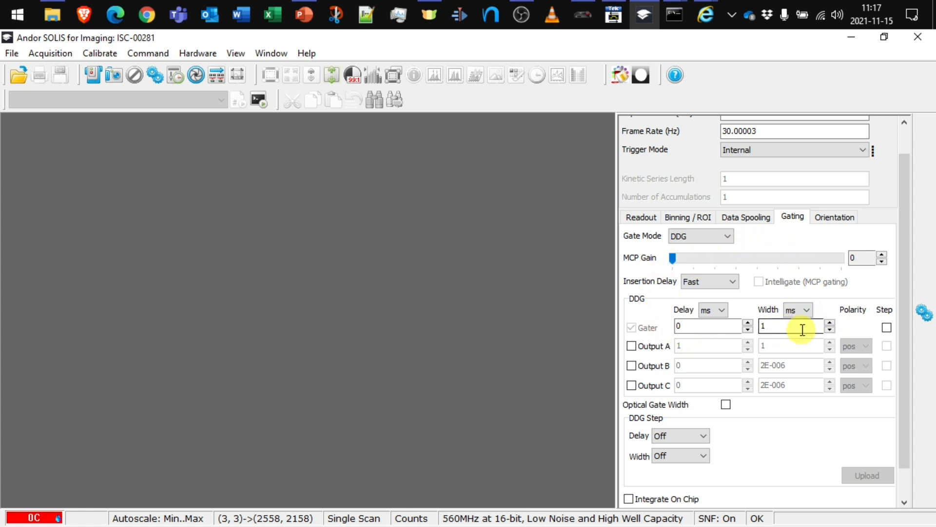
left_click(631, 346)
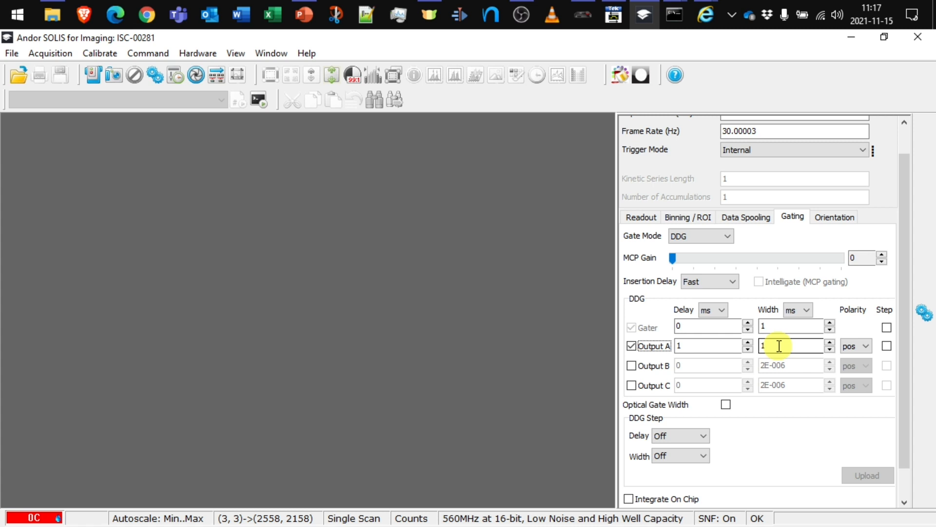
left_click(688, 215)
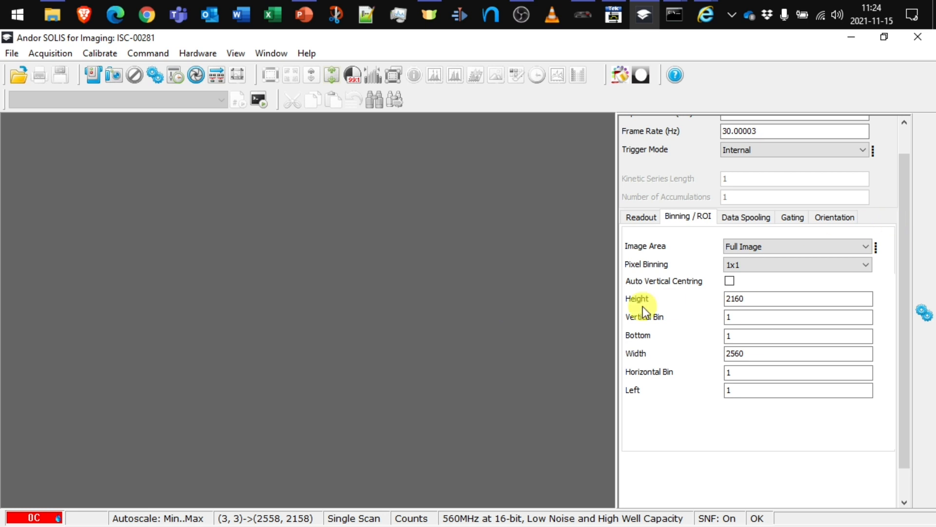
Take a single signal frame of the ANDOR target, then start Real Time acquisition.
left_click(118, 77)
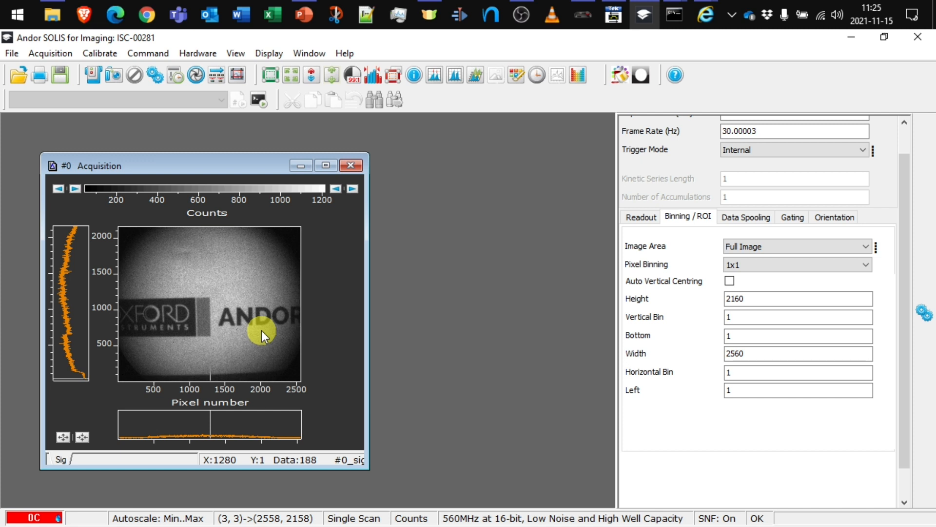
left_click(92, 80)
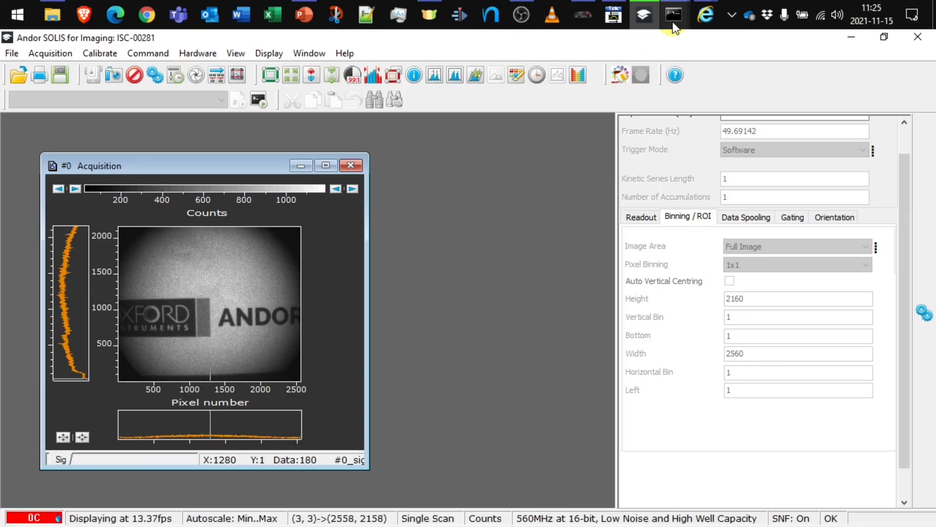
Refresh the TDS 3014B scope capture of the exposure, gate and Output A signals.
mouse_move(696, 26)
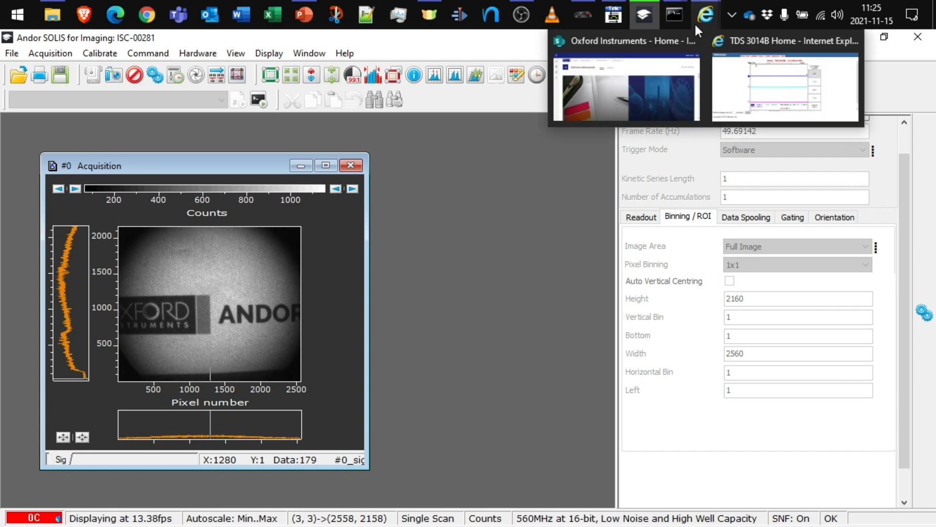
left_click(821, 84)
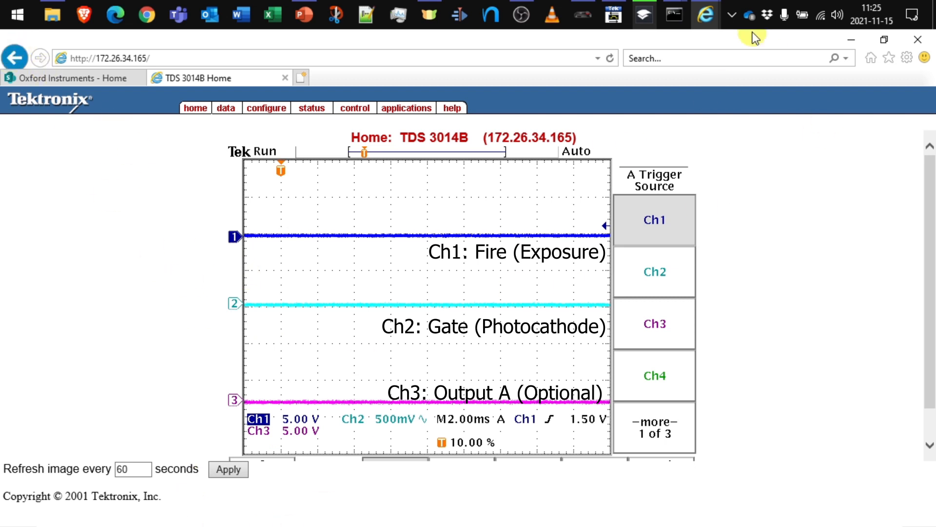
left_click(610, 58)
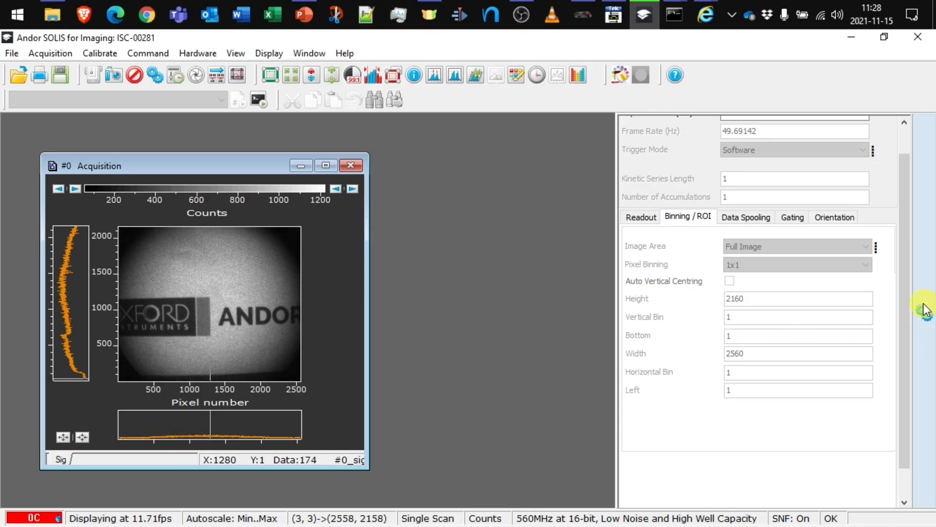
Set the Gater Width to 5 ms on the Gating tab.
left_click(792, 216)
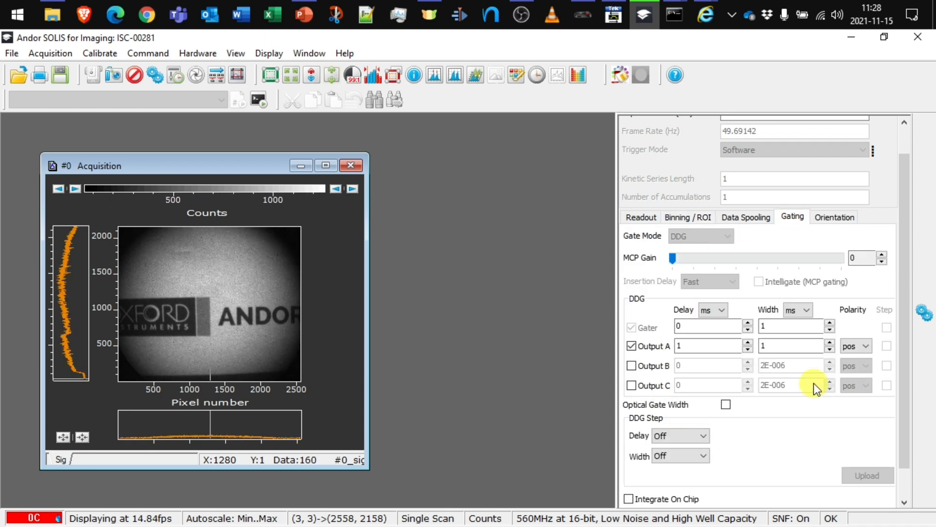
left_click(772, 325)
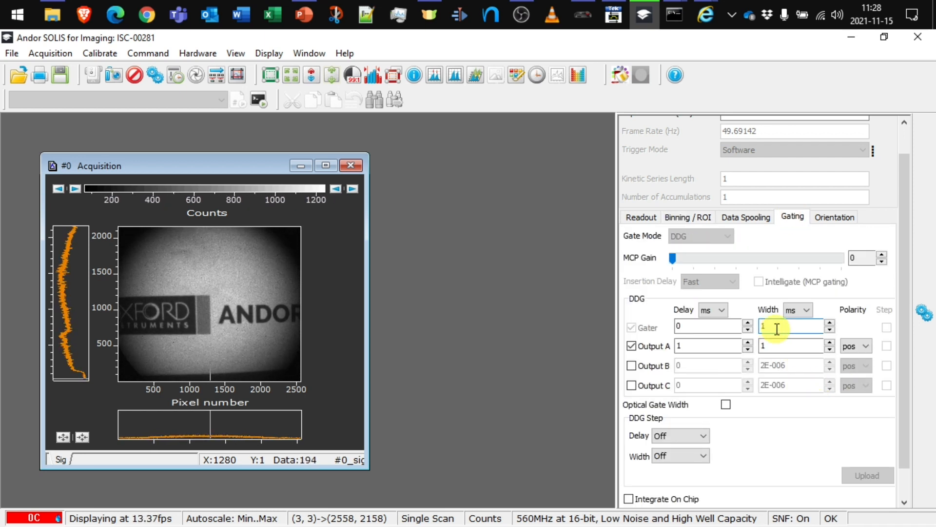
double_click(777, 329)
type("5")
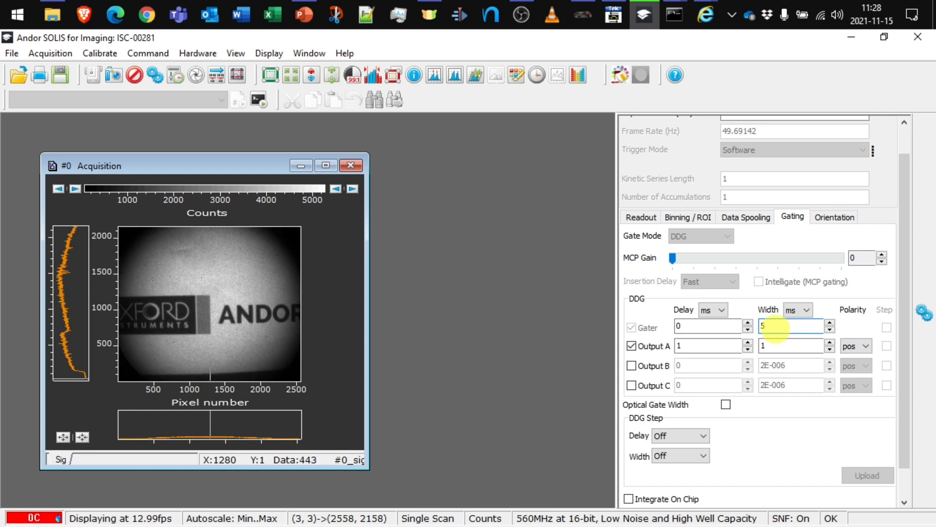
Abort acquisition, close the old image without saving, and restart Real Time acquisition.
left_click(140, 76)
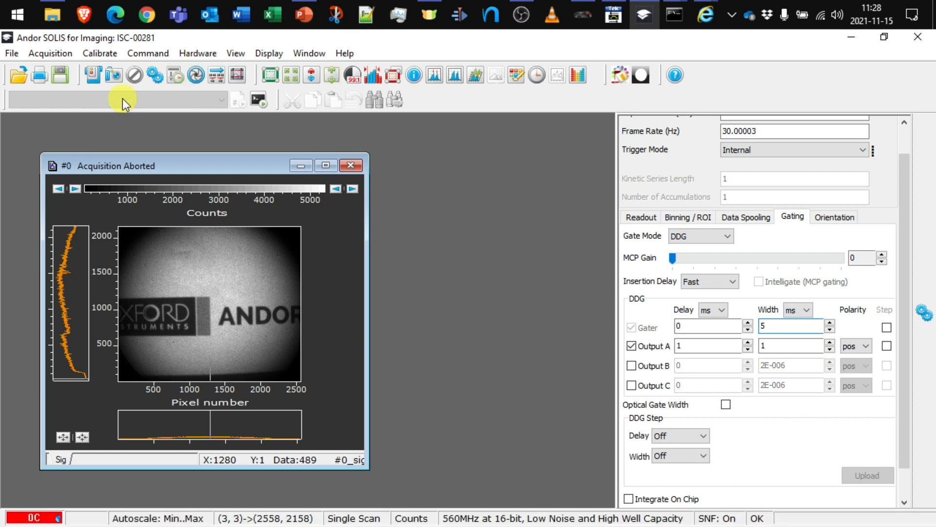
left_click(351, 165)
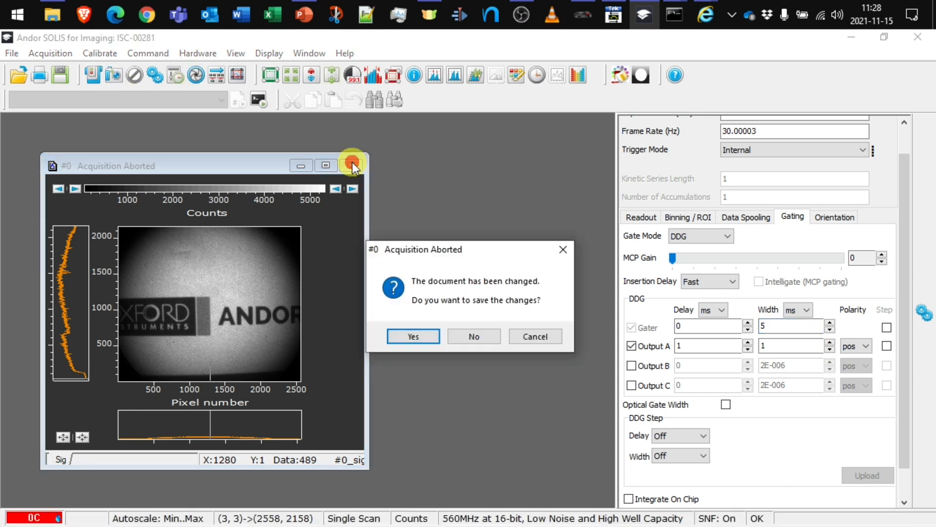
left_click(481, 336)
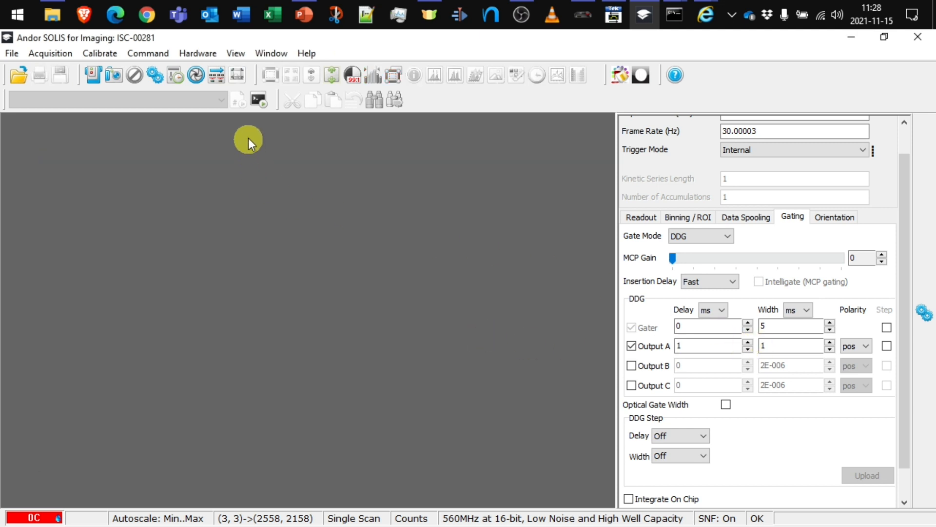
left_click(94, 78)
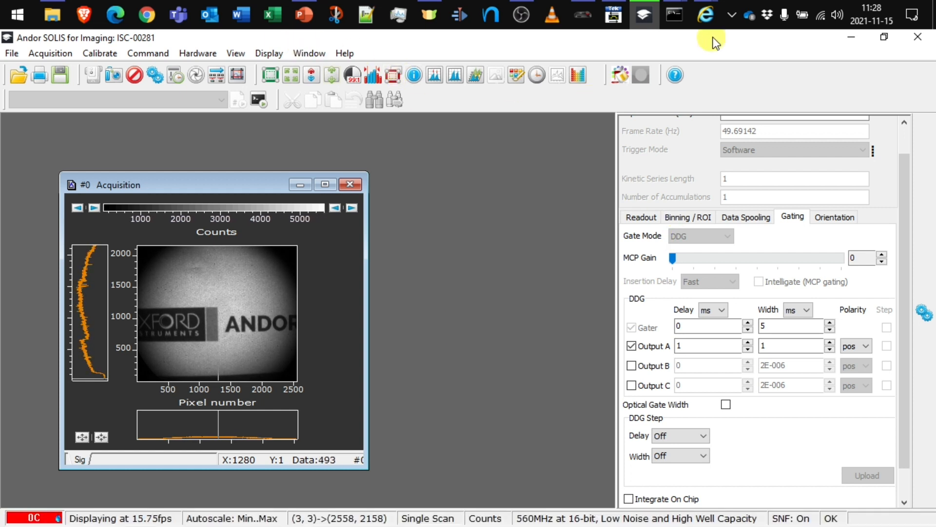
Apply the refresh interval and reload the TDS 3014B page to view the widened gate pulse.
mouse_move(703, 16)
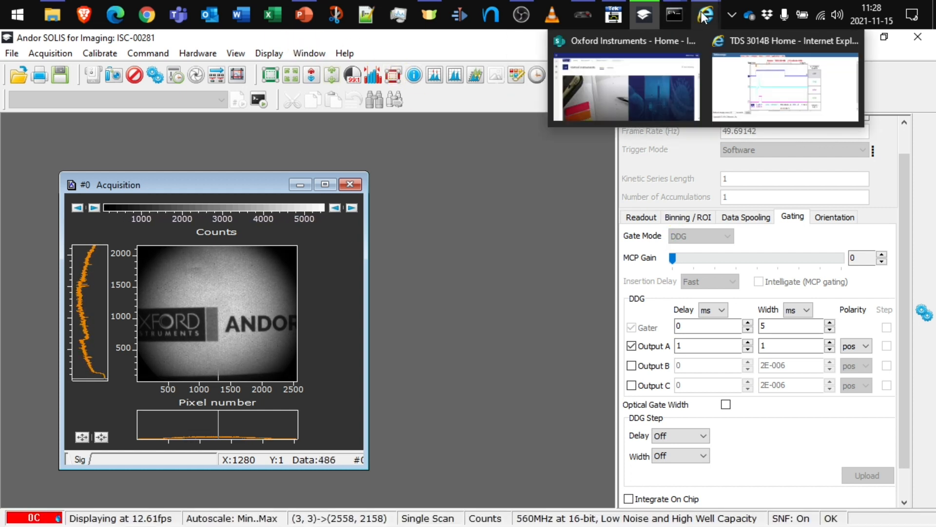
left_click(785, 87)
left_click(226, 469)
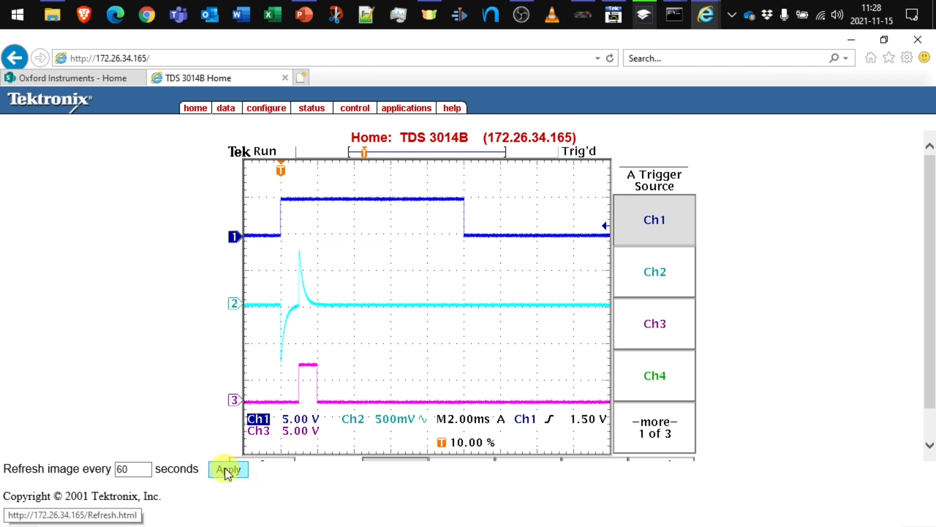
left_click(171, 60)
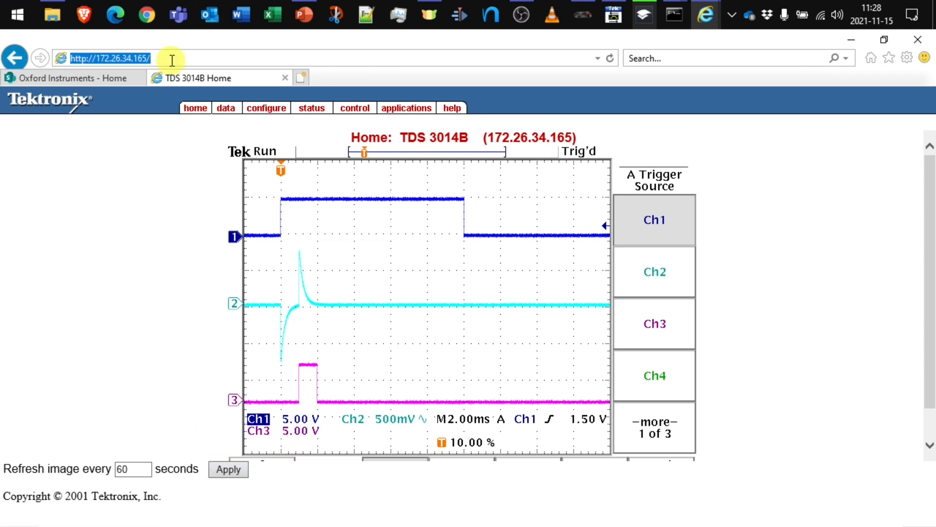
key("Return")
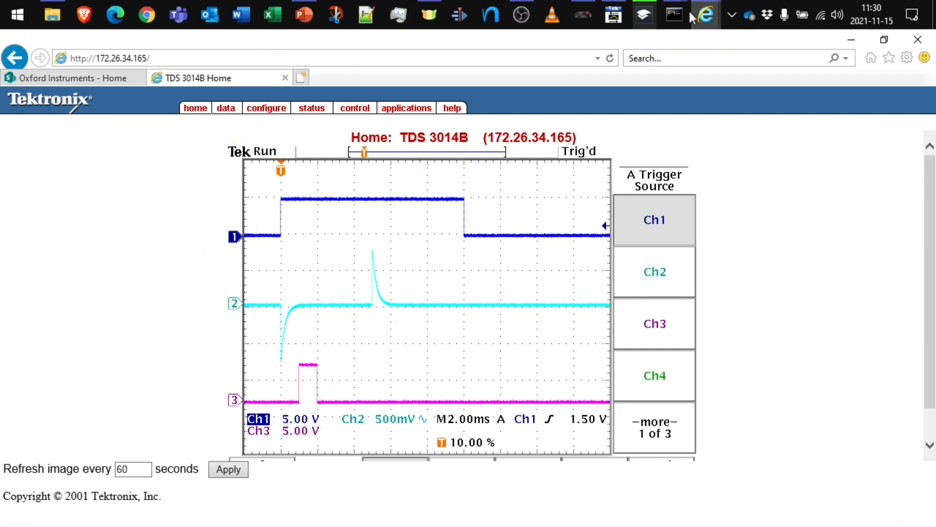
left_click(643, 14)
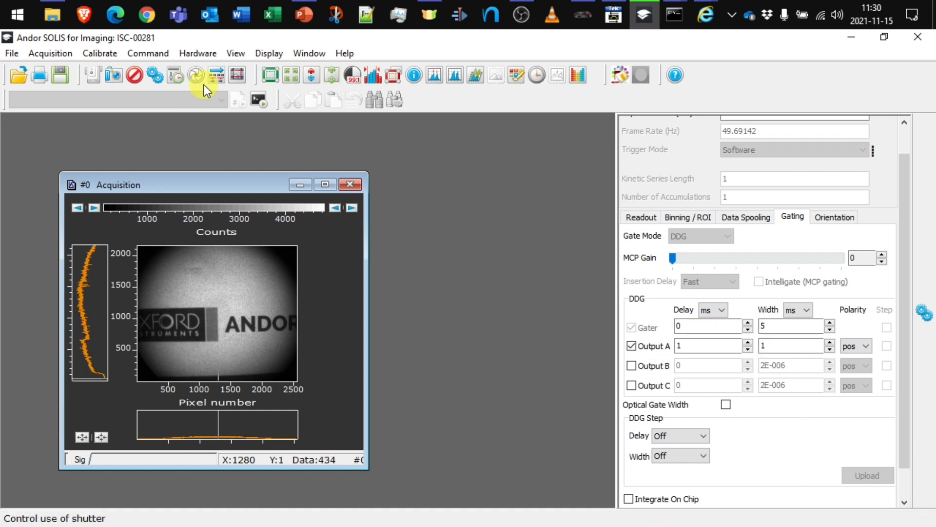
Abort, set Gater Delay to 2 ms and Output A Delay to 5 ms, then reacquire and resume Real Time.
left_click(135, 75)
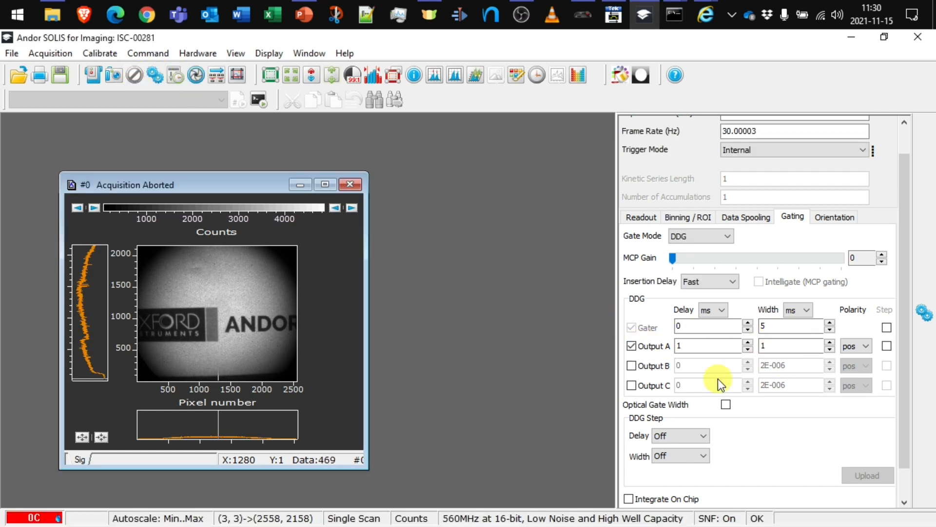
left_click(703, 325)
double_click(702, 325)
type("2")
left_click(693, 347)
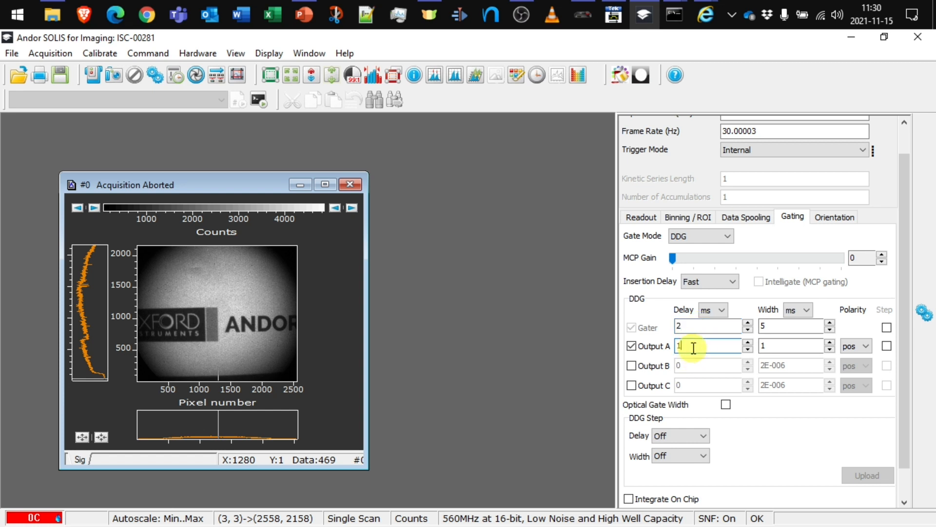
double_click(694, 347)
type("5")
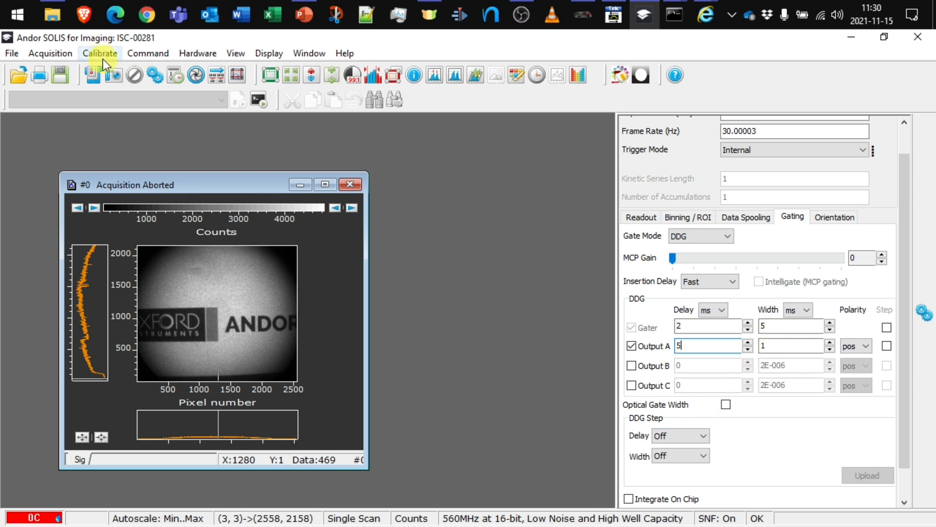
left_click(113, 75)
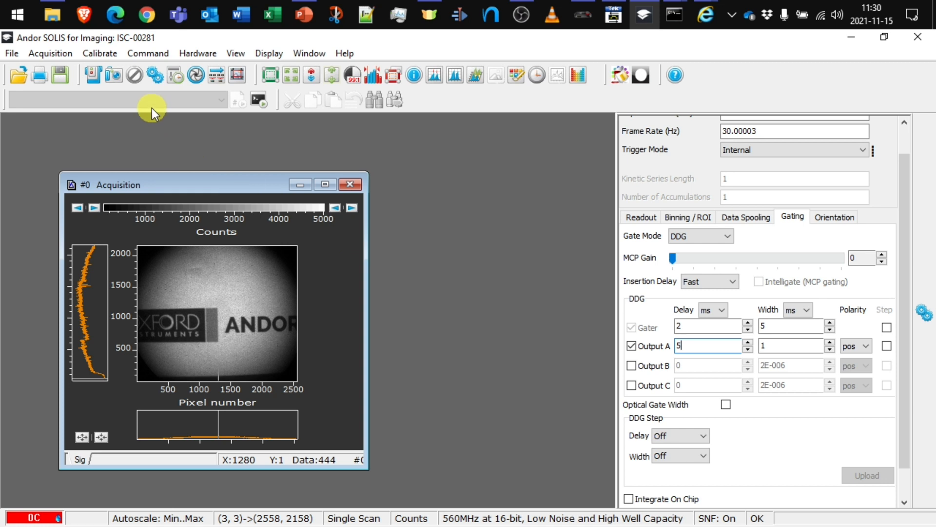
left_click(95, 75)
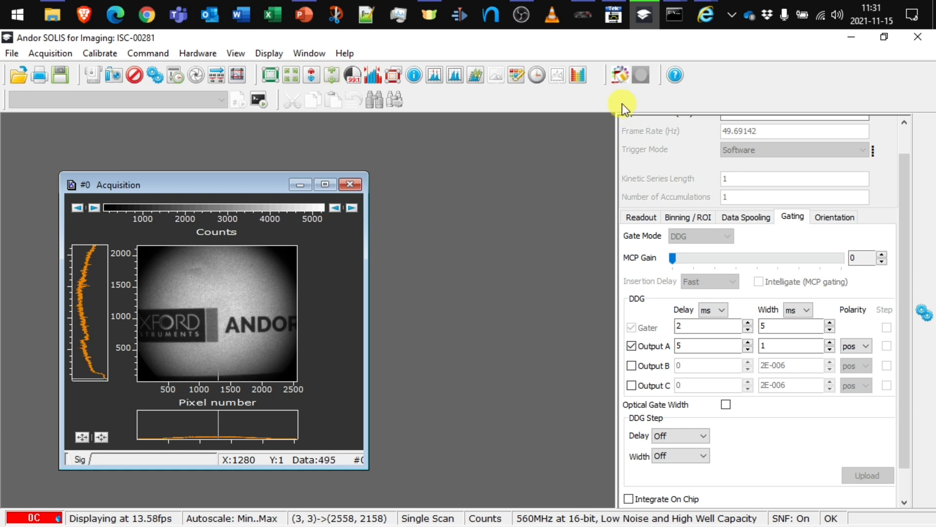
Reload the TDS 3014B scope page twice to see the shifted gate and Output A pulses.
mouse_move(707, 25)
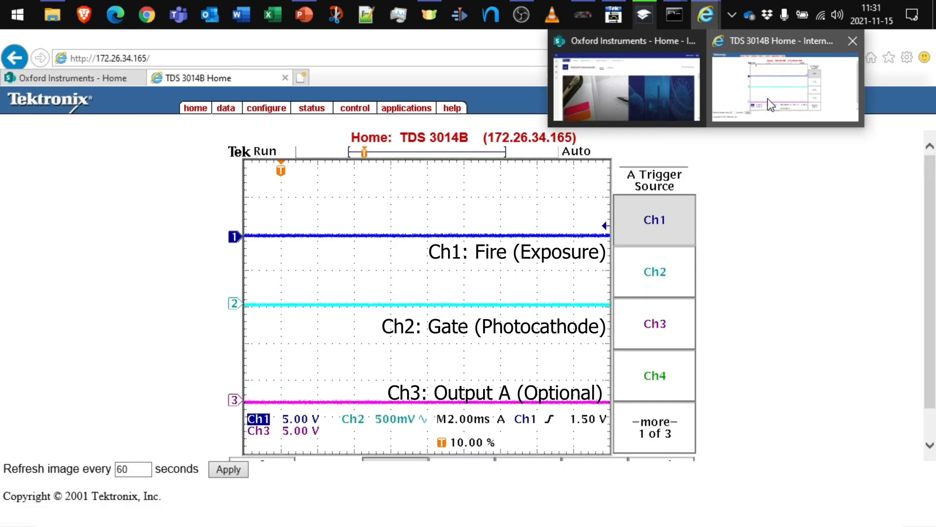
left_click(768, 99)
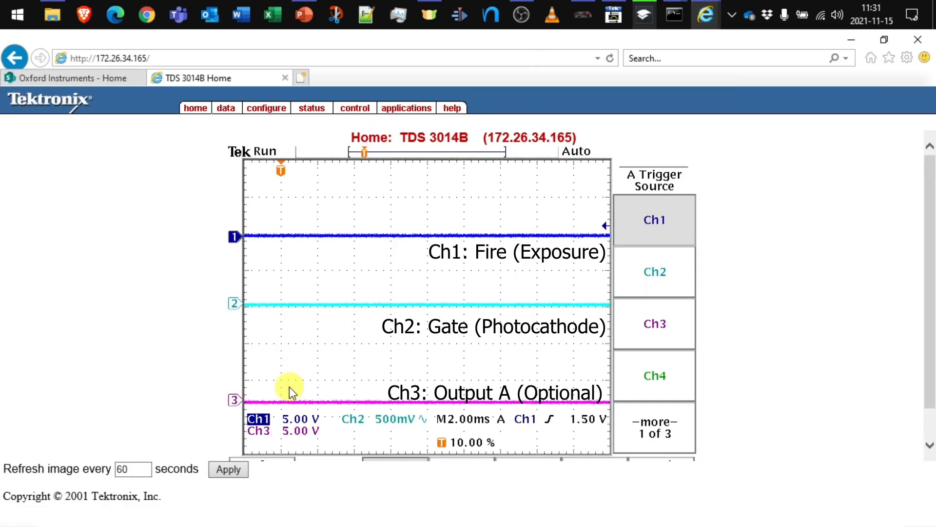
left_click(190, 56)
key("Return")
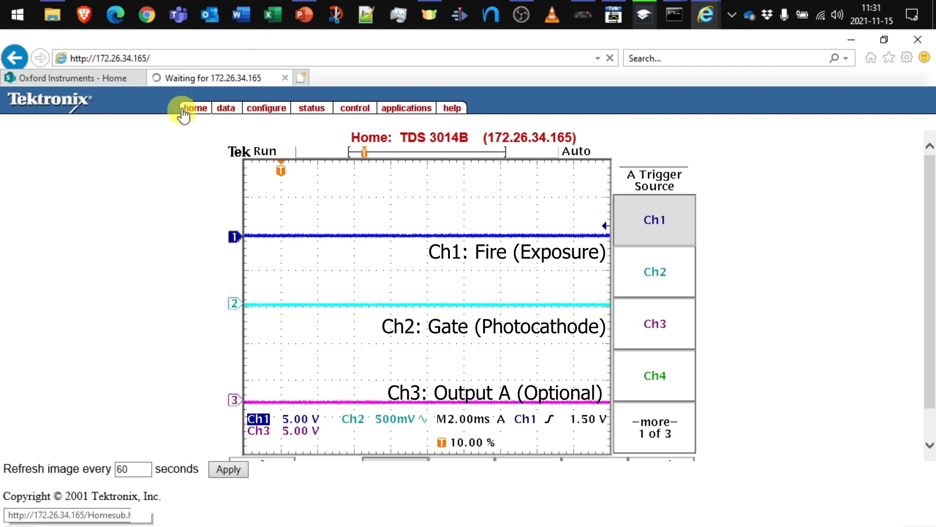
left_click(163, 60)
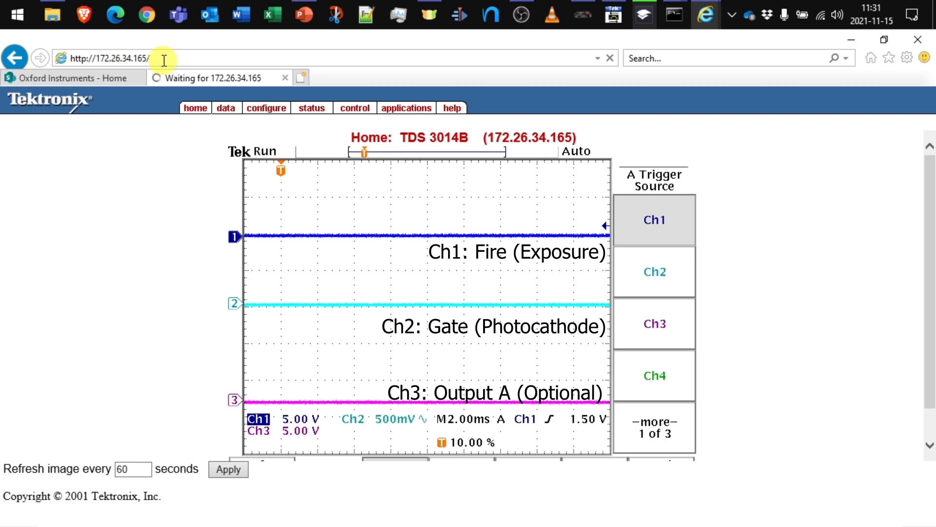
left_click(164, 61)
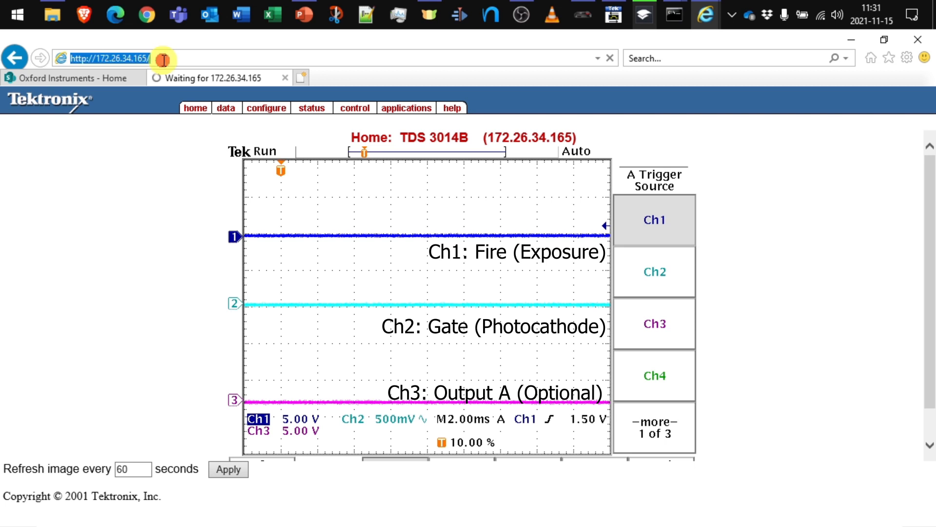
key("Return")
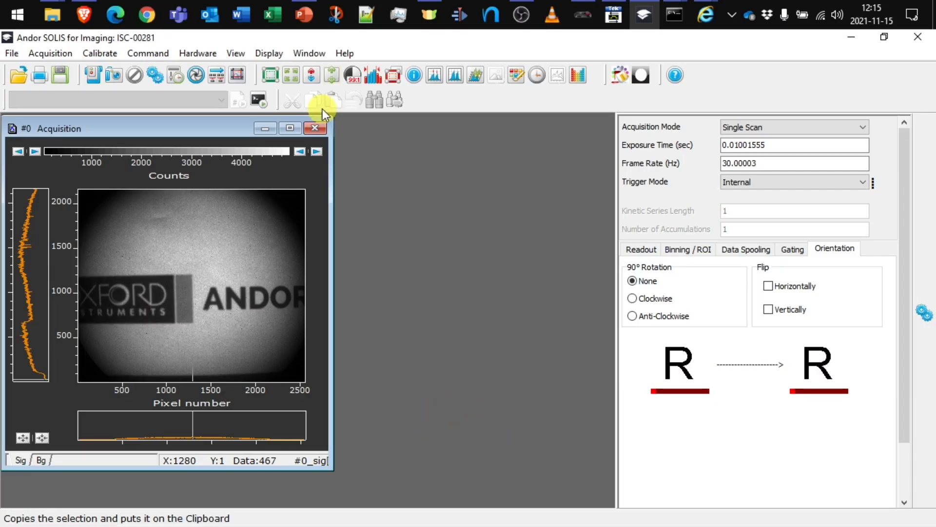
Discard the old acquisition unsaved, take a new signal, and enlarge its image window.
left_click(315, 128)
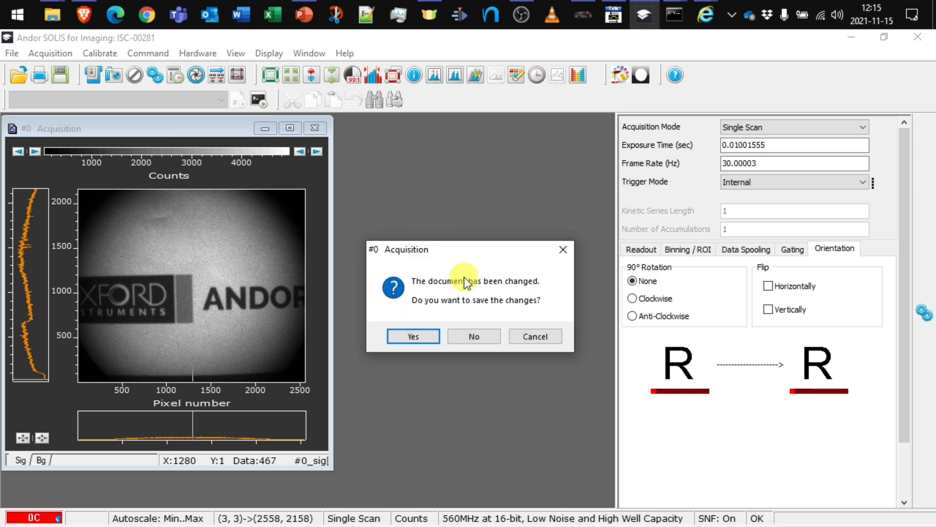
left_click(476, 339)
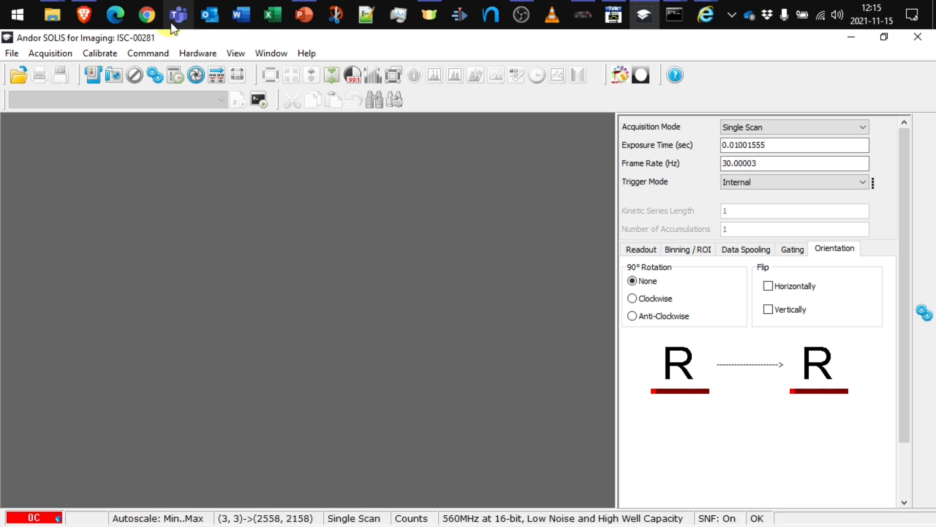
left_click(113, 76)
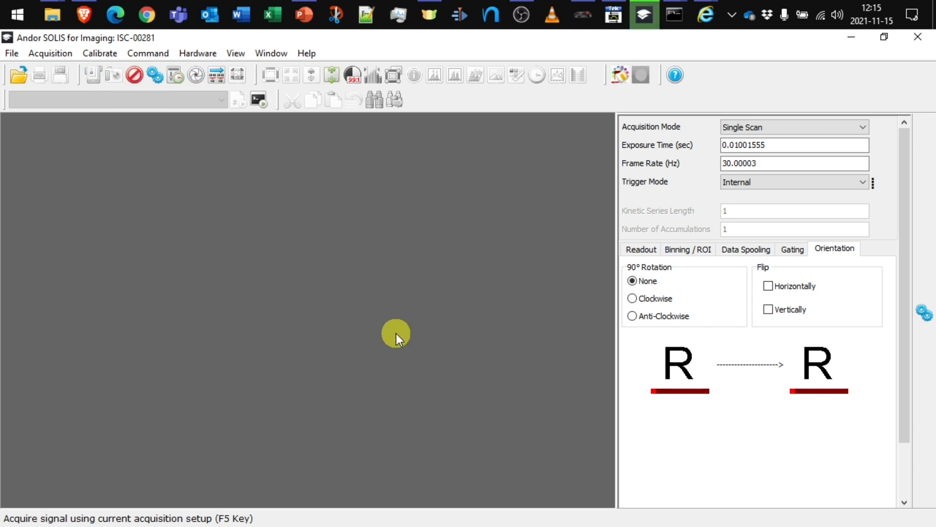
left_click_drag(248, 245, 131, 157)
left_click_drag(256, 387, 467, 487)
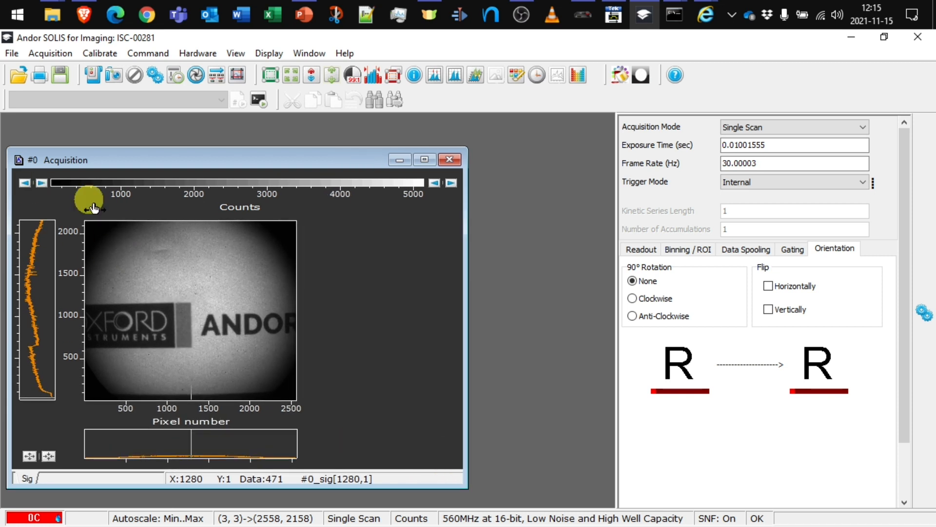
Save the image to the Desktop as 1.sif and arrange it beside the #0 Acquisition window.
left_click(13, 54)
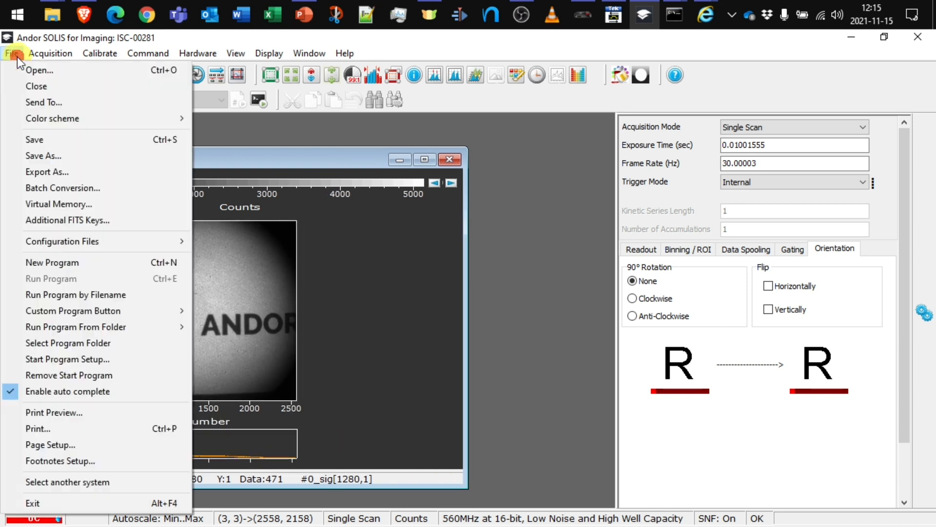
left_click(65, 155)
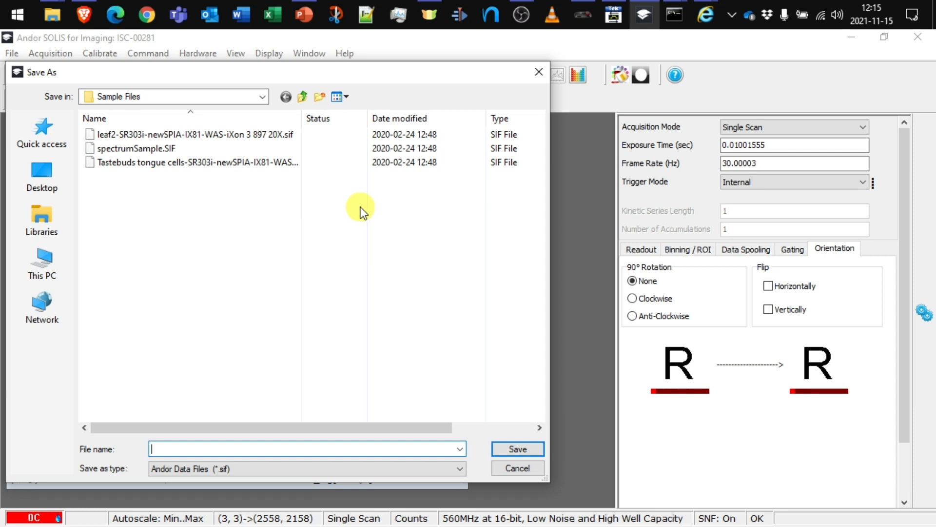
left_click(49, 174)
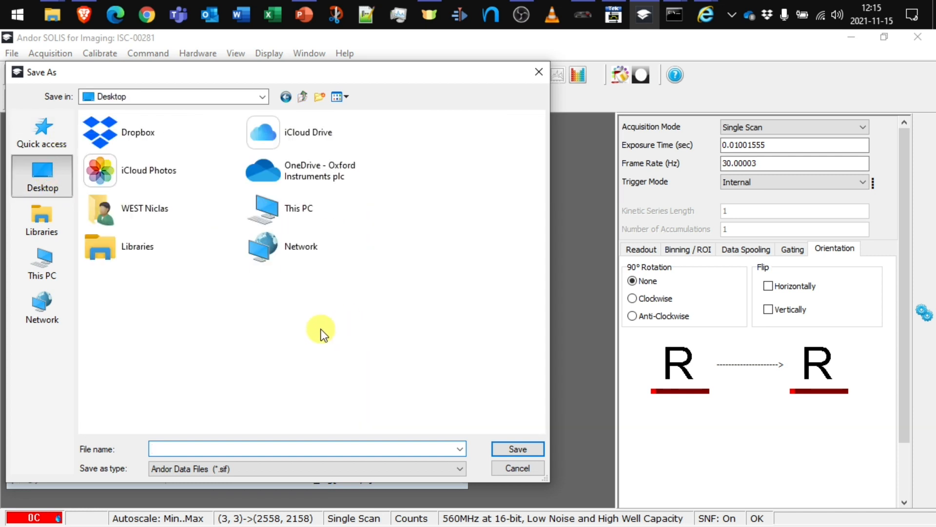
left_click(239, 443)
type("1")
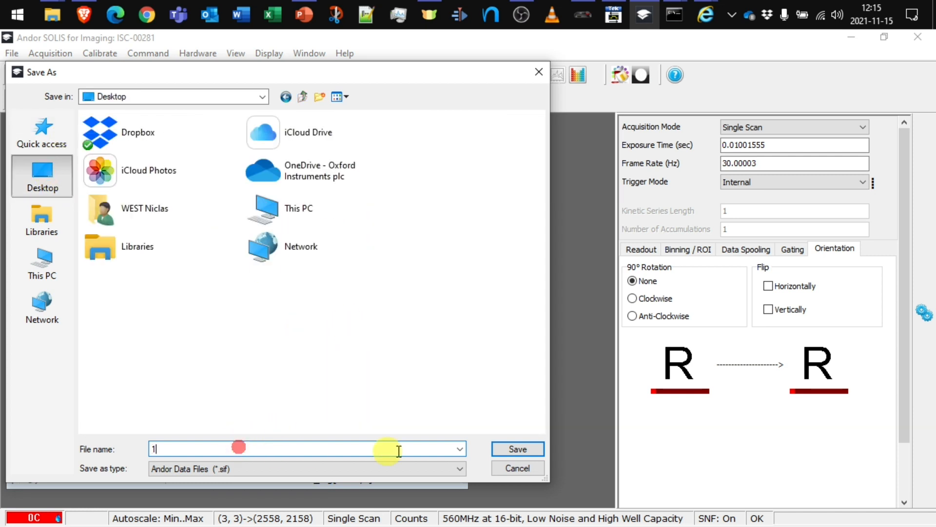
left_click(518, 449)
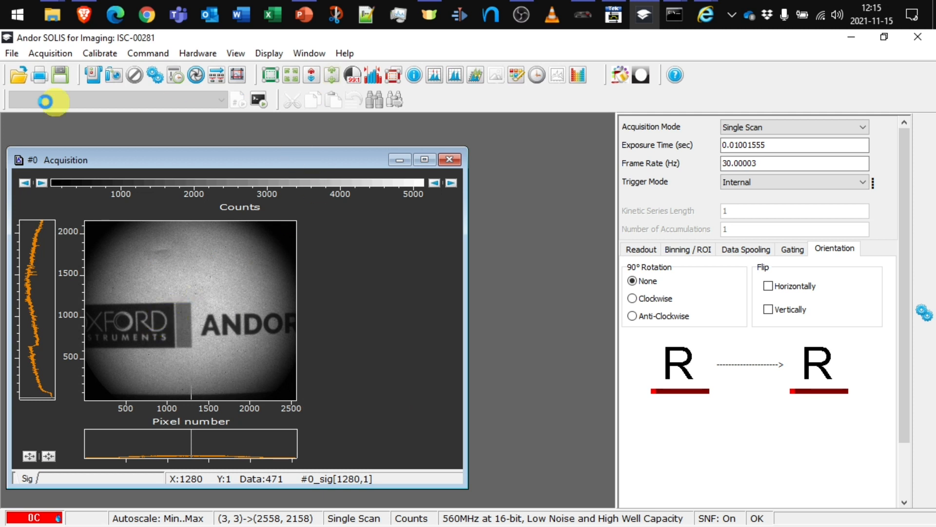
left_click_drag(386, 163, 513, 152)
left_click_drag(149, 385, 322, 384)
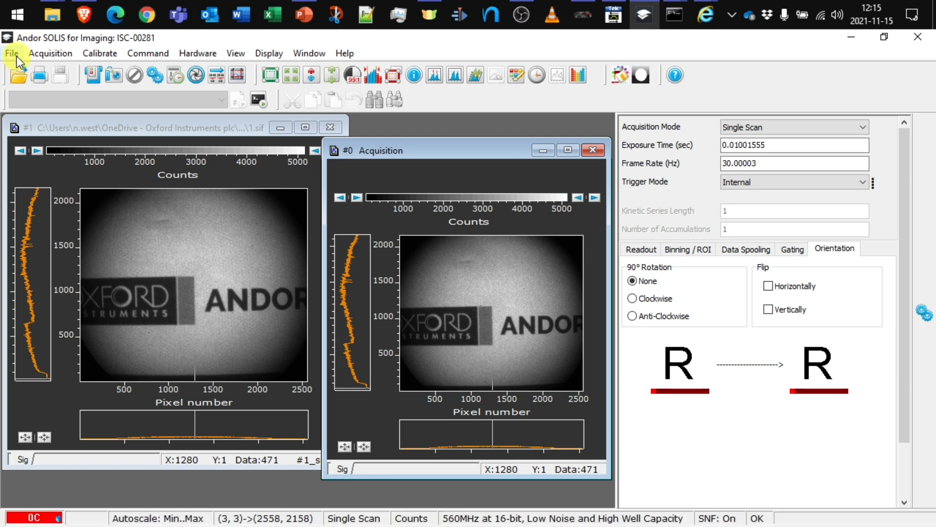
Take a Photo-Cathode Off single-scan background from Acquisition > Take Background.
left_click(57, 56)
mouse_move(121, 160)
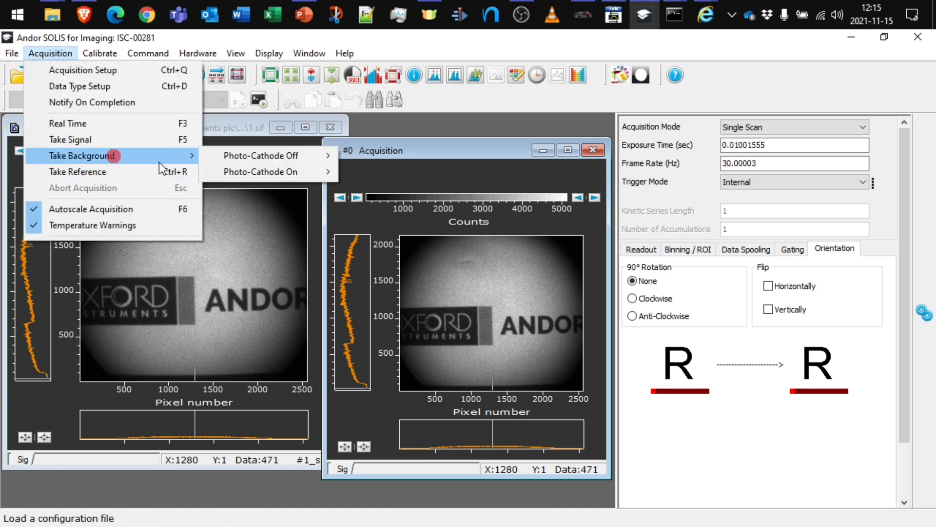
mouse_move(292, 156)
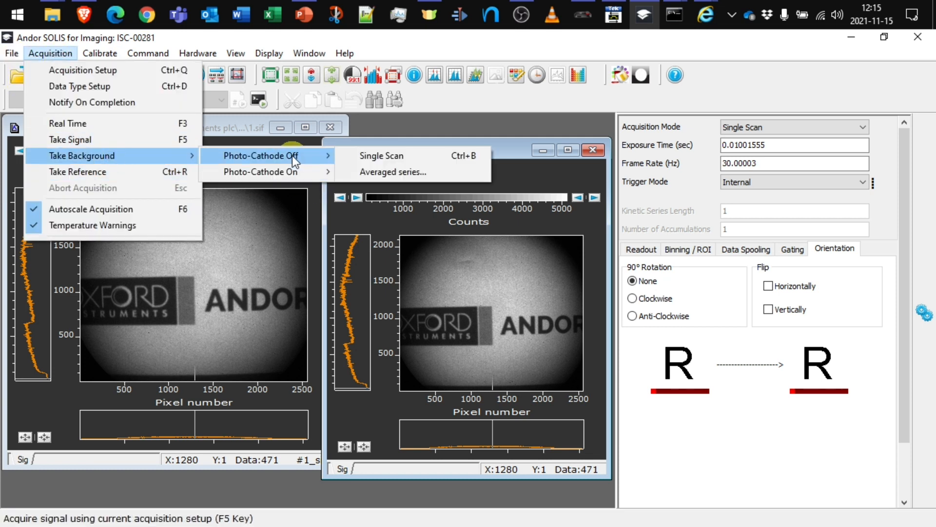
left_click(377, 157)
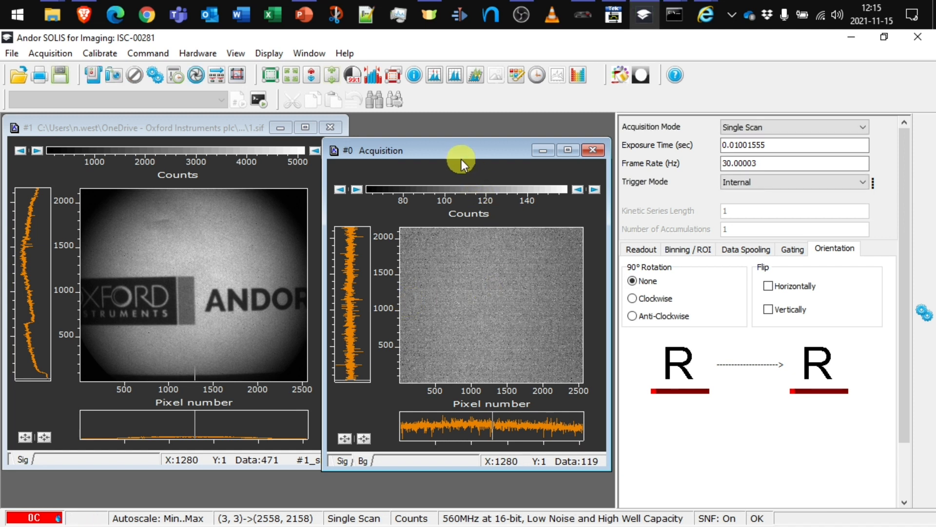
left_click_drag(462, 159, 449, 129)
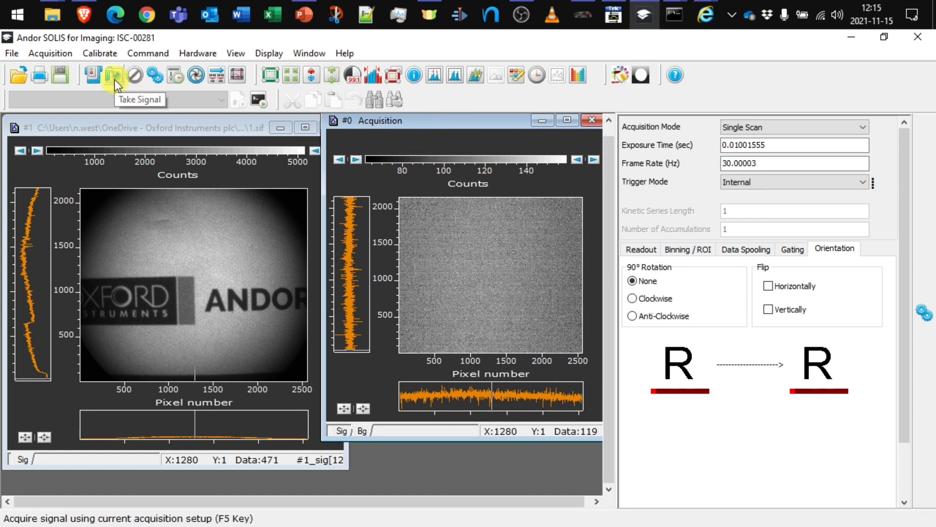
Set the acquisition data type to Counts (Bg corrected) and take a new signal.
left_click(47, 53)
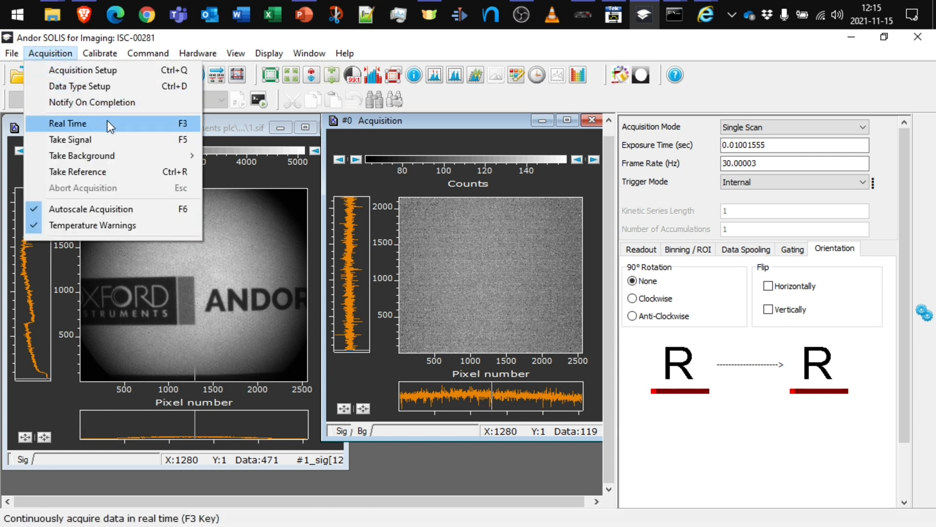
left_click(109, 88)
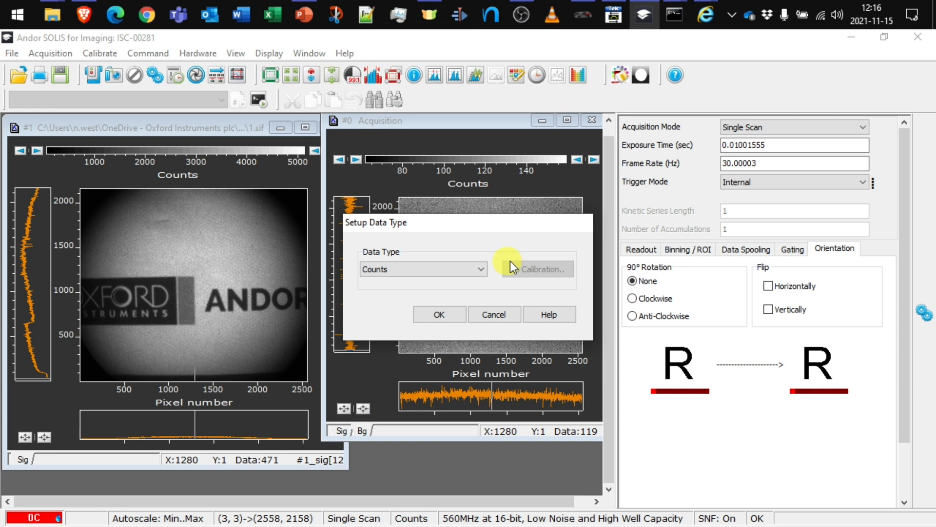
left_click(479, 268)
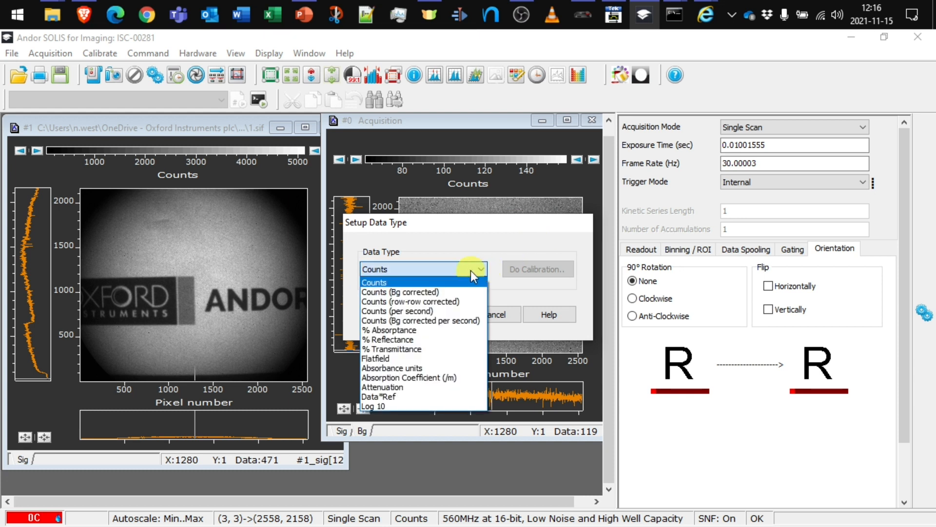
left_click(393, 292)
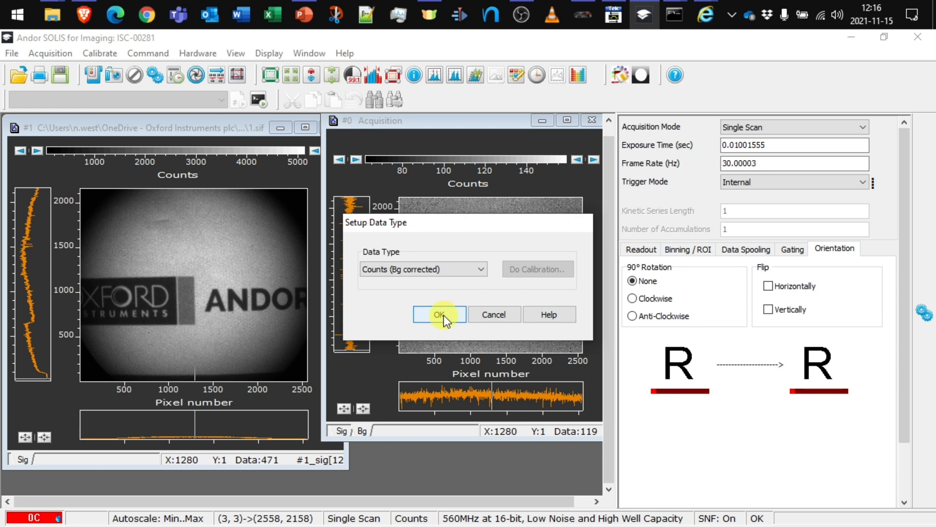
left_click(443, 315)
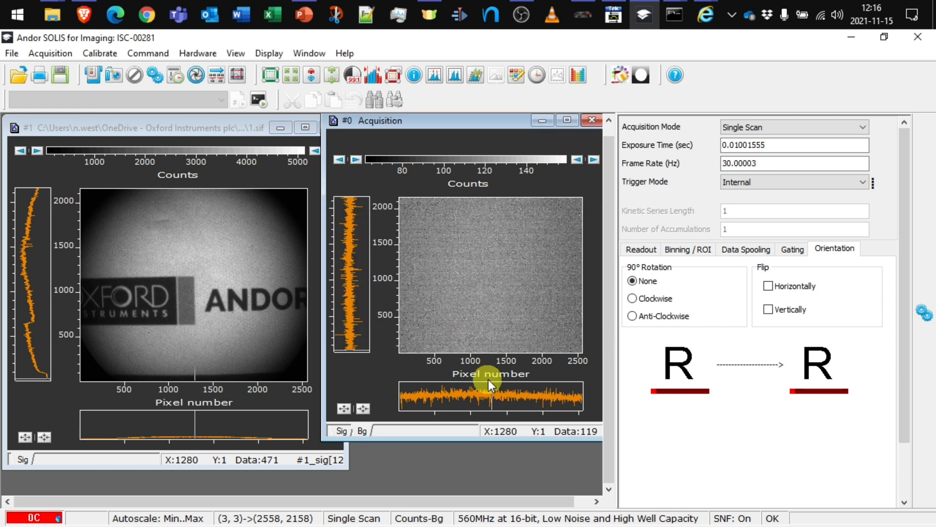
left_click(113, 74)
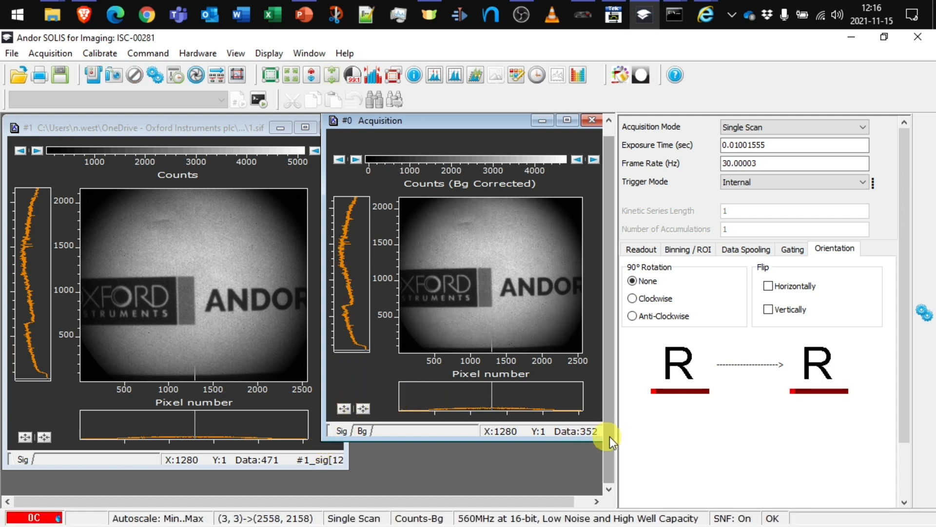
Enlarge the acquisition image window and the saved 1.sif image window.
left_click_drag(321, 446, 240, 483)
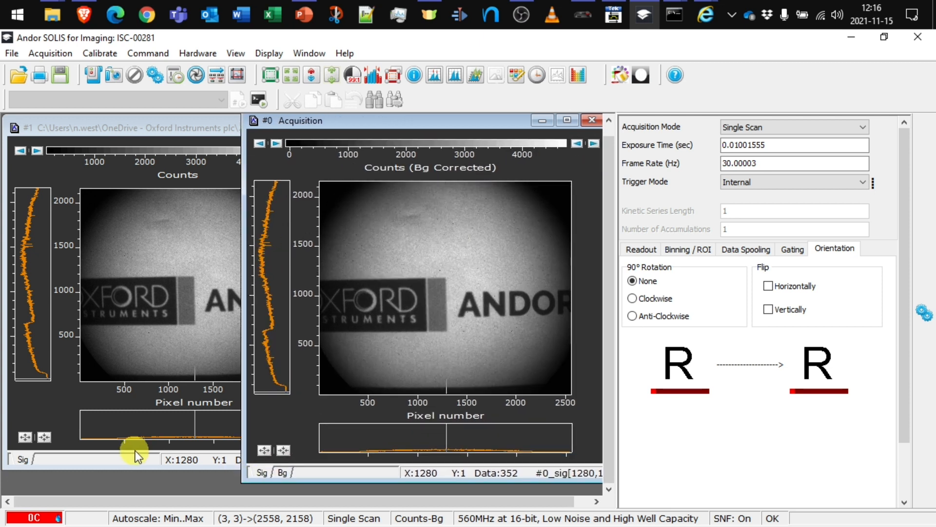
left_click(61, 425)
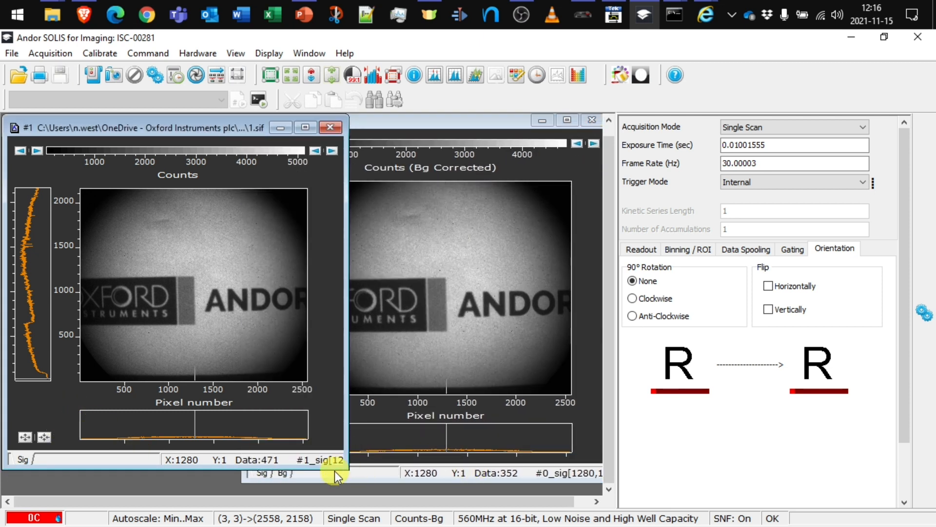
left_click_drag(344, 468, 364, 488)
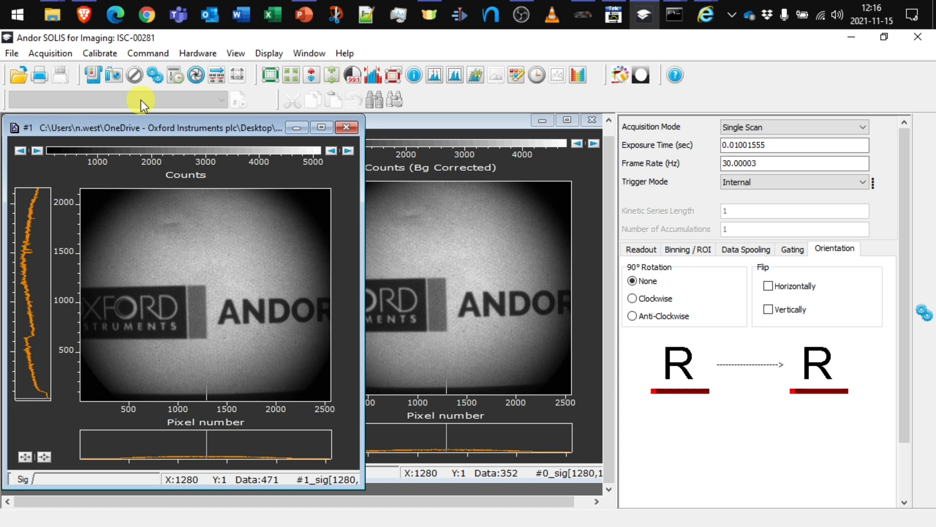
Probe the saved raw 1.sif image's lower corners to read its raw counts.
left_click(89, 381)
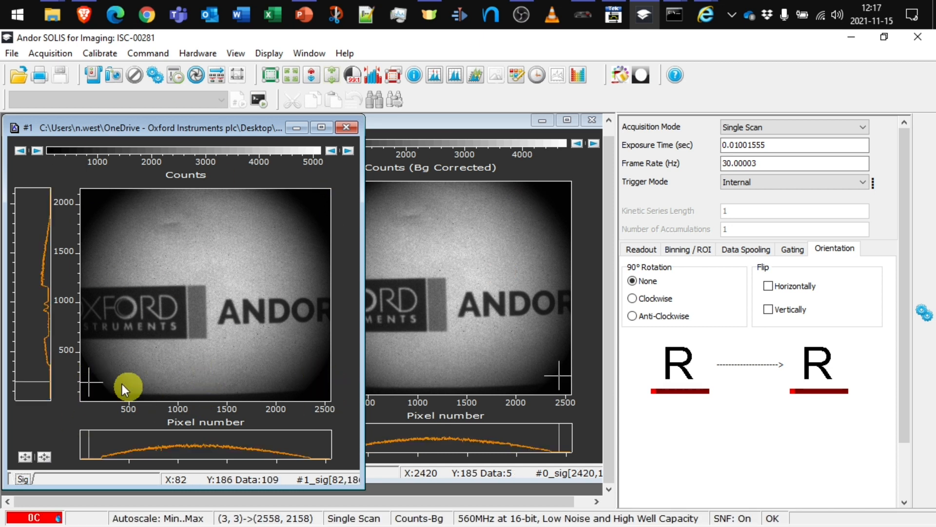
left_click(317, 375)
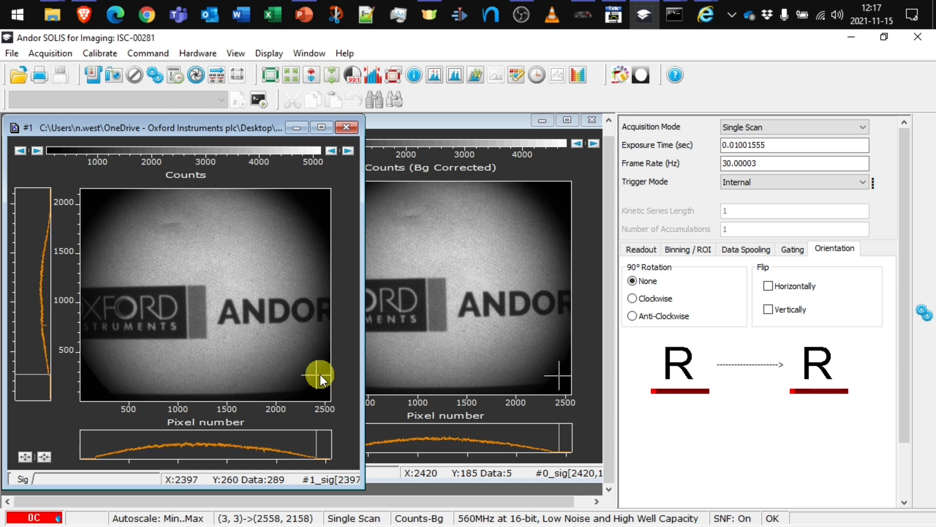
left_click(317, 376)
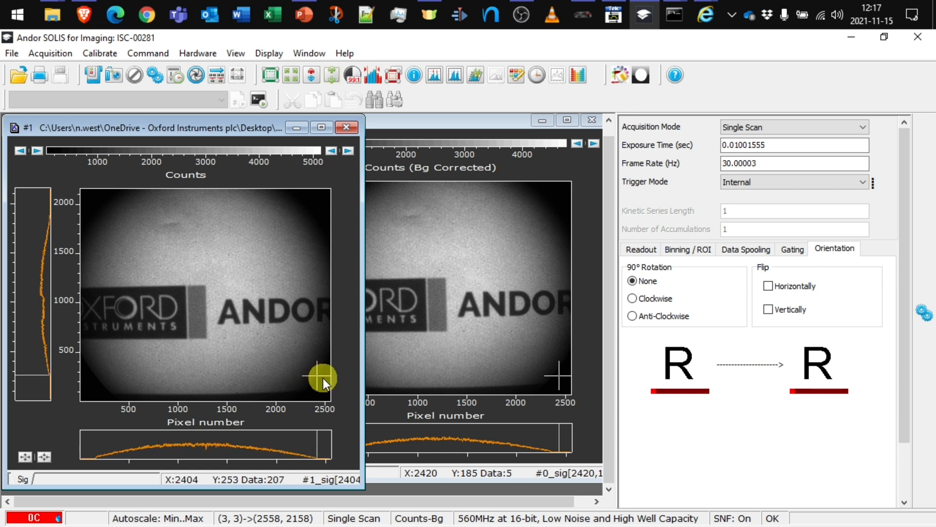
left_click(323, 378)
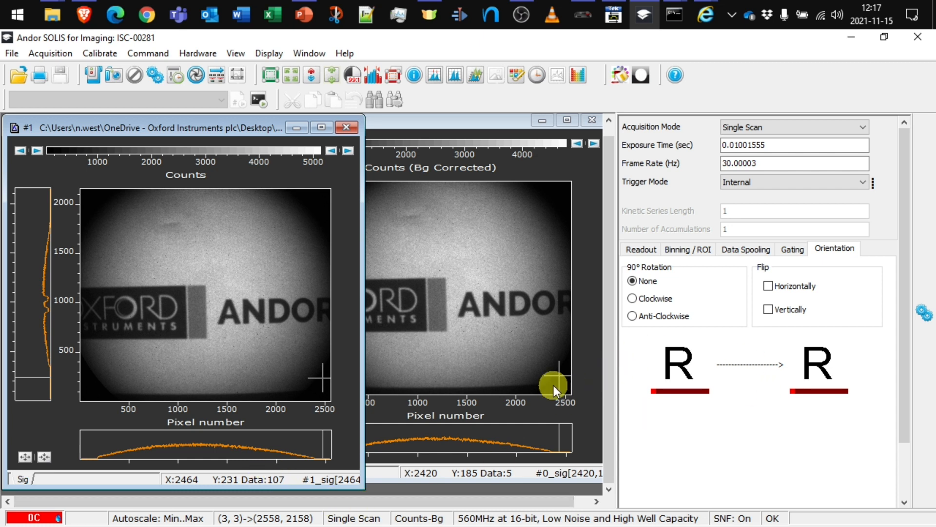
Probe the background-corrected image near its lower-right corner to read corrected values.
left_click(564, 368)
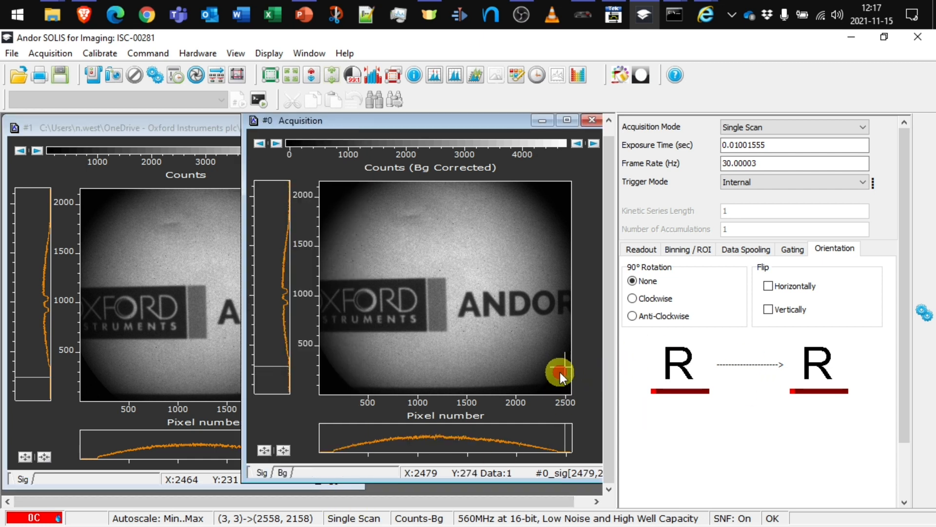
left_click(560, 373)
left_click(561, 374)
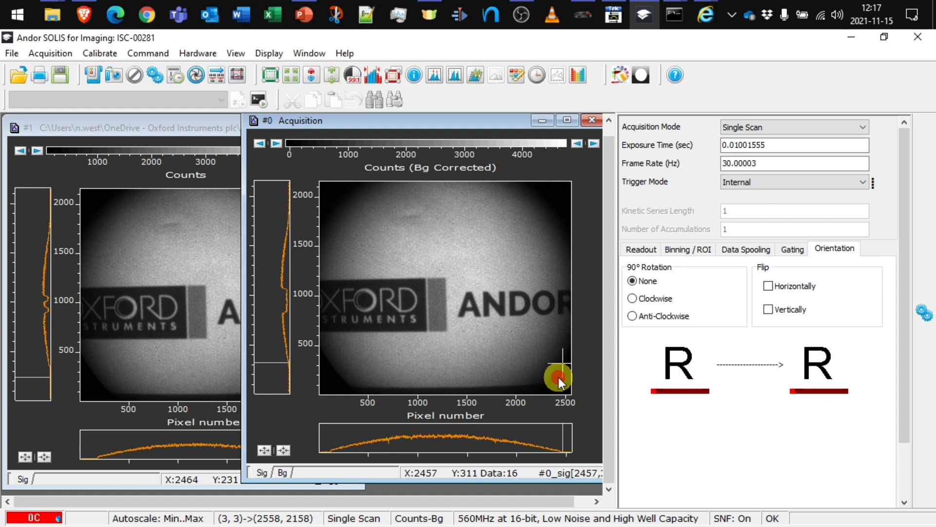
left_click(558, 377)
left_click(567, 367)
Take one more corrected-value reading near the lower-right corner.
left_click(564, 381)
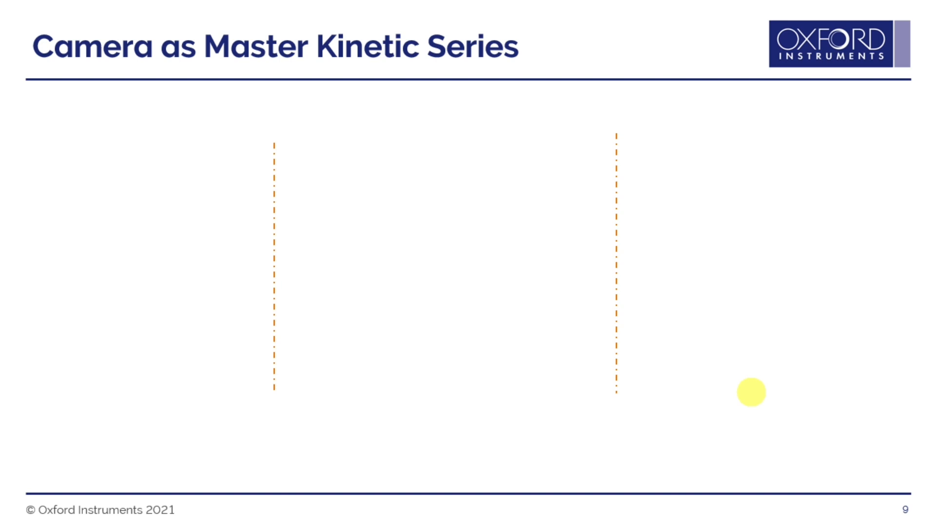
Advance the slideshow to reveal the Event timeline with its two bursts.
key("Right")
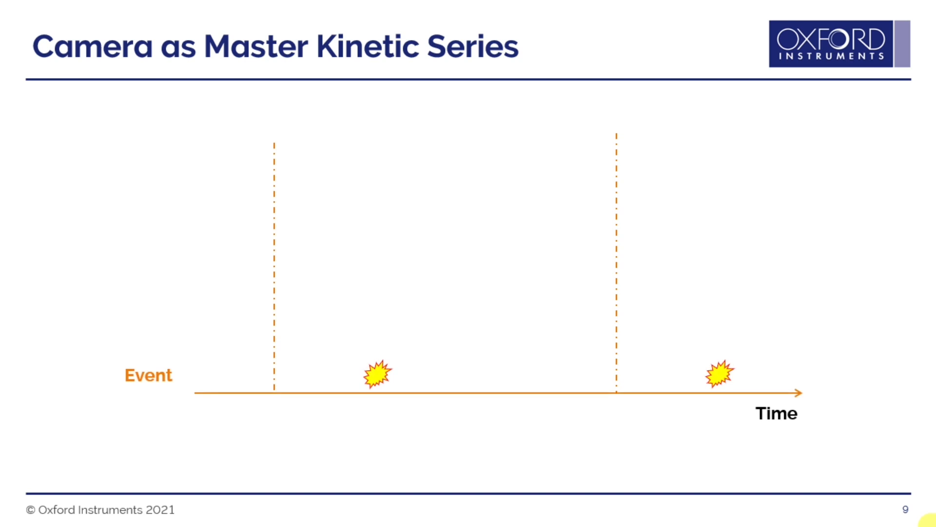